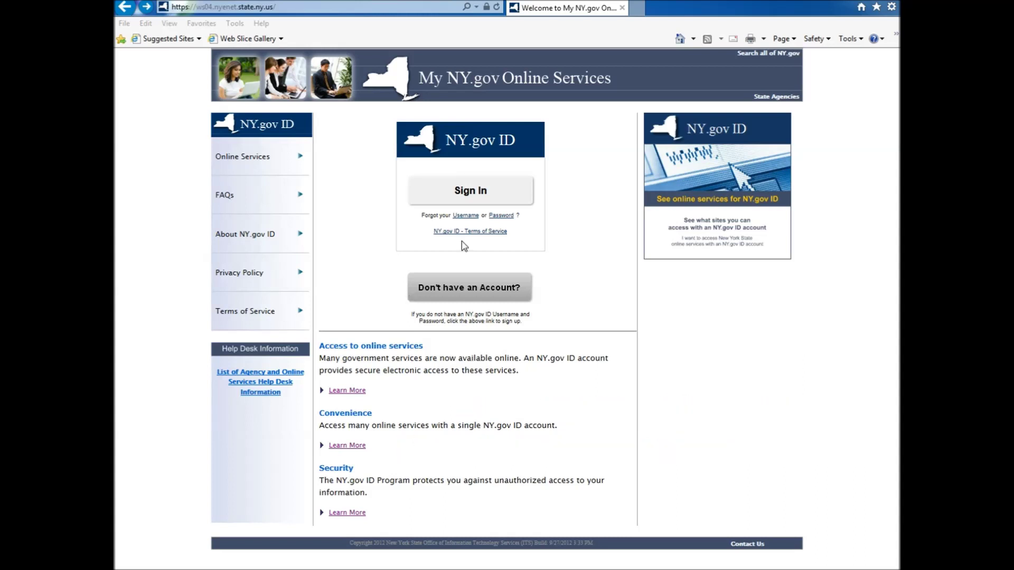
Choose 'Don't have an Account?', pick the Personal account type, and begin Personal NY.gov ID sign-up.
left_click(504, 294)
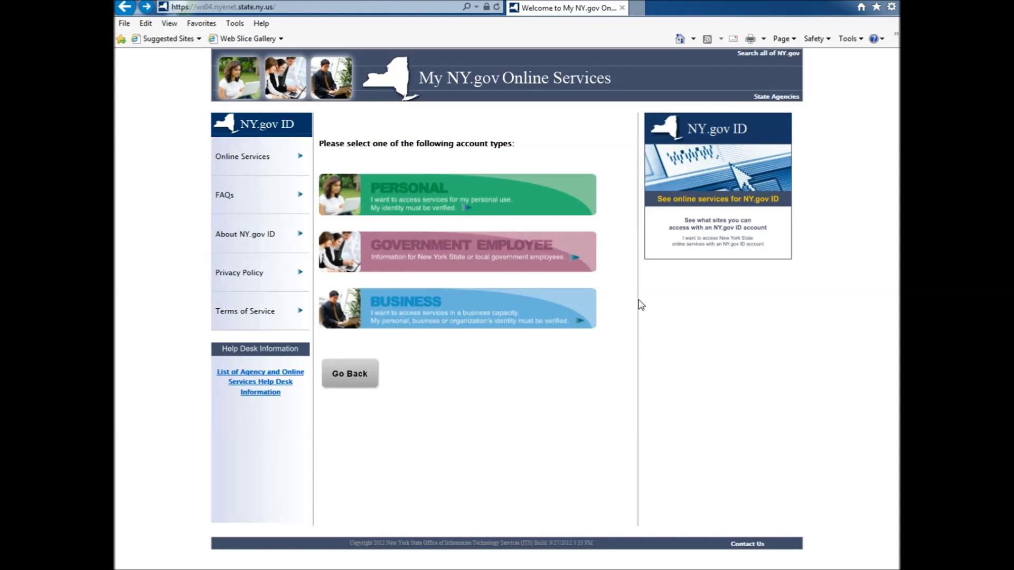
left_click(478, 192)
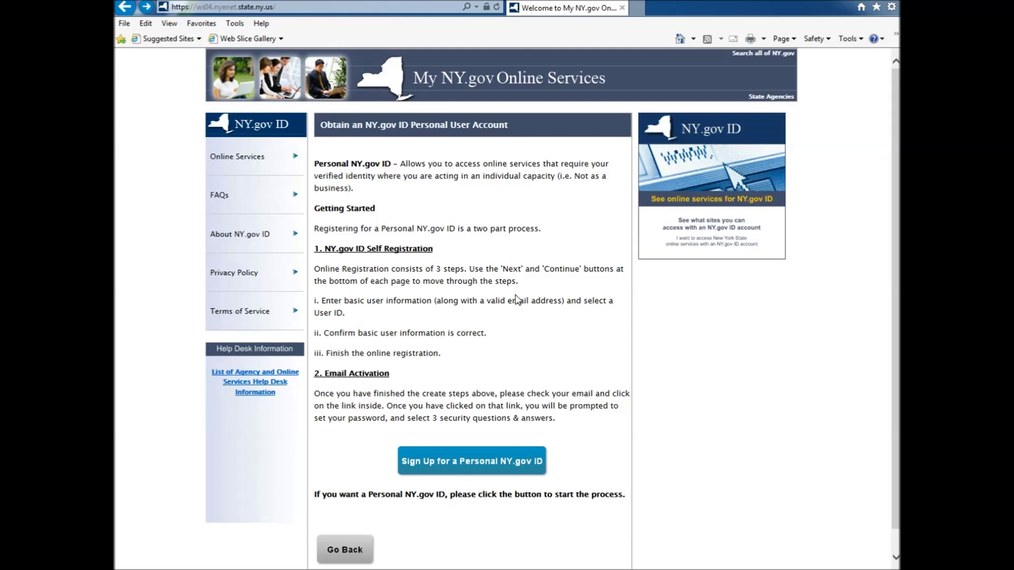
left_click(473, 467)
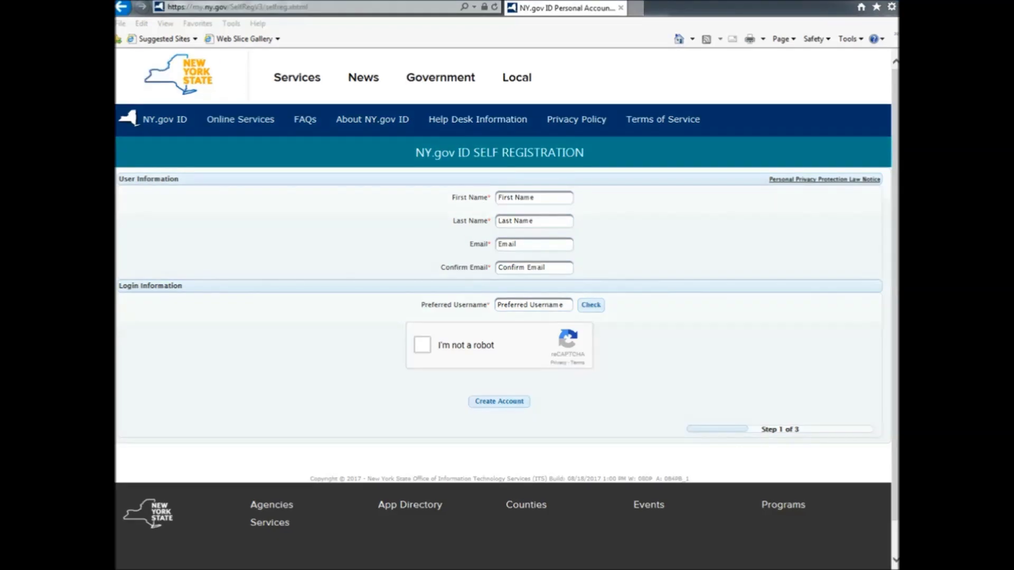
Enter the registrant's first name, last name and e-mail twice, then start the 'I'm not a robot' check.
left_click(535, 197)
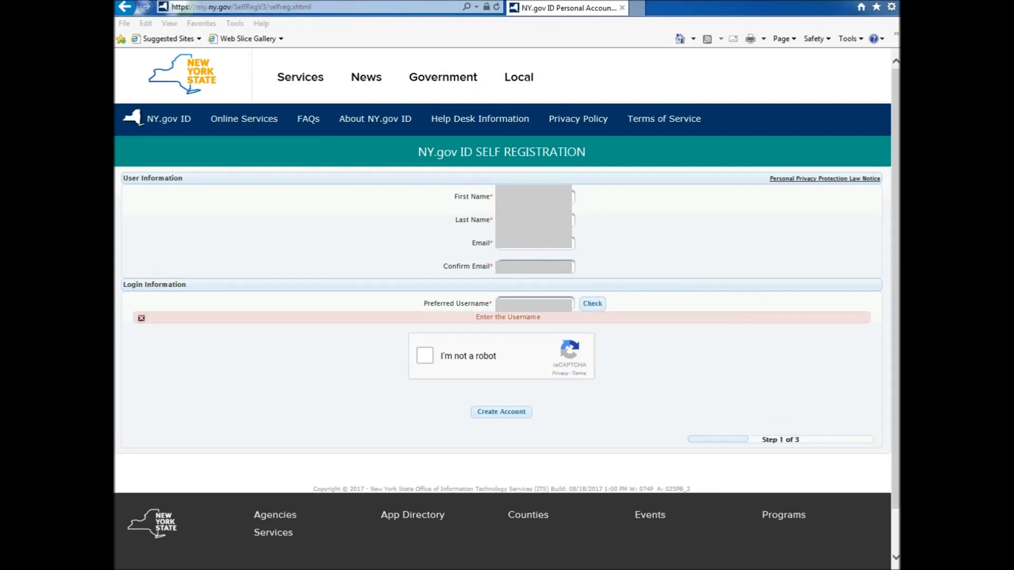
left_click(425, 357)
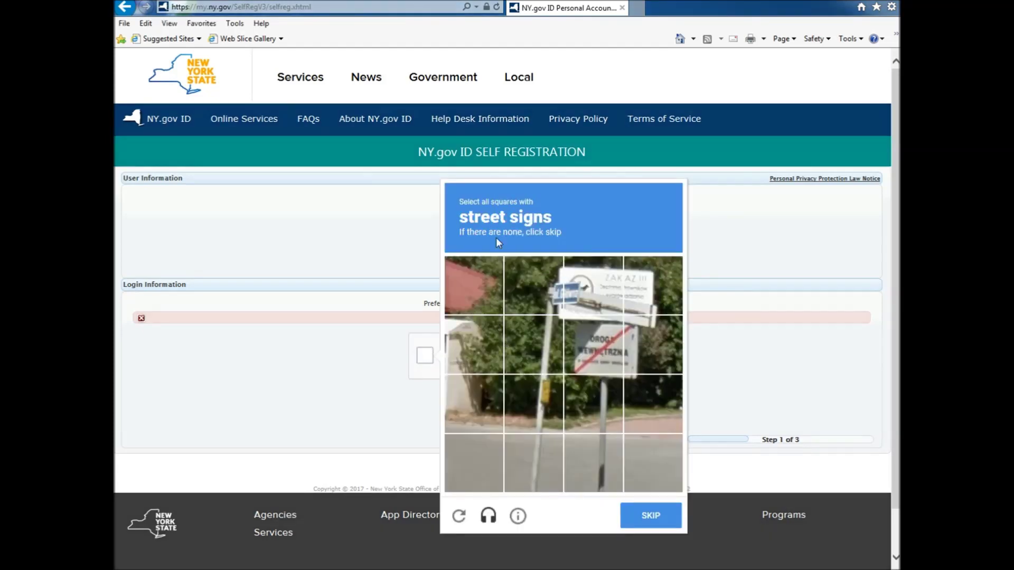
Select every street-sign tile across both image rounds and submit the challenge with VERIFY.
left_click(534, 285)
left_click(593, 285)
left_click(653, 286)
left_click(593, 344)
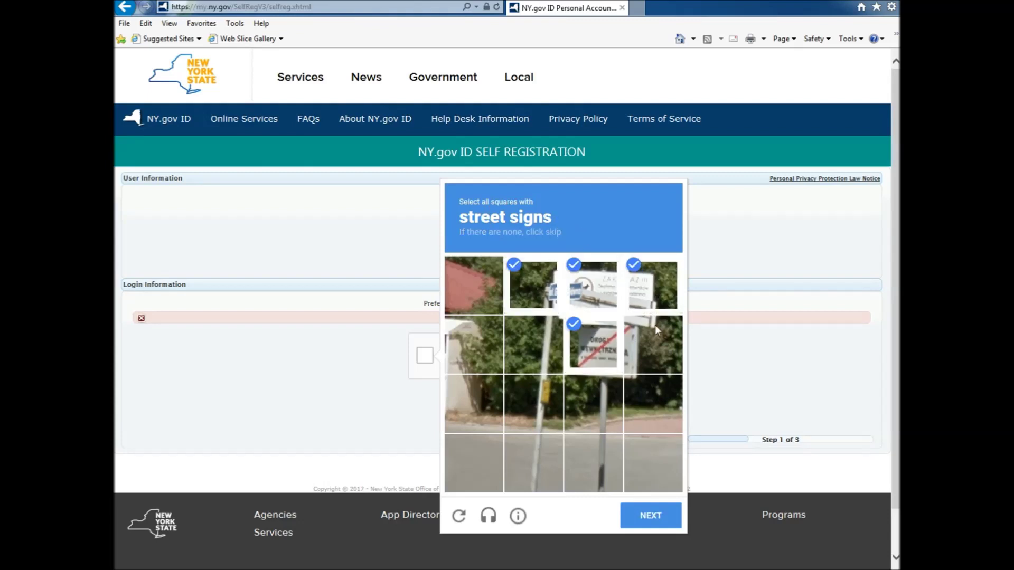
left_click(653, 333)
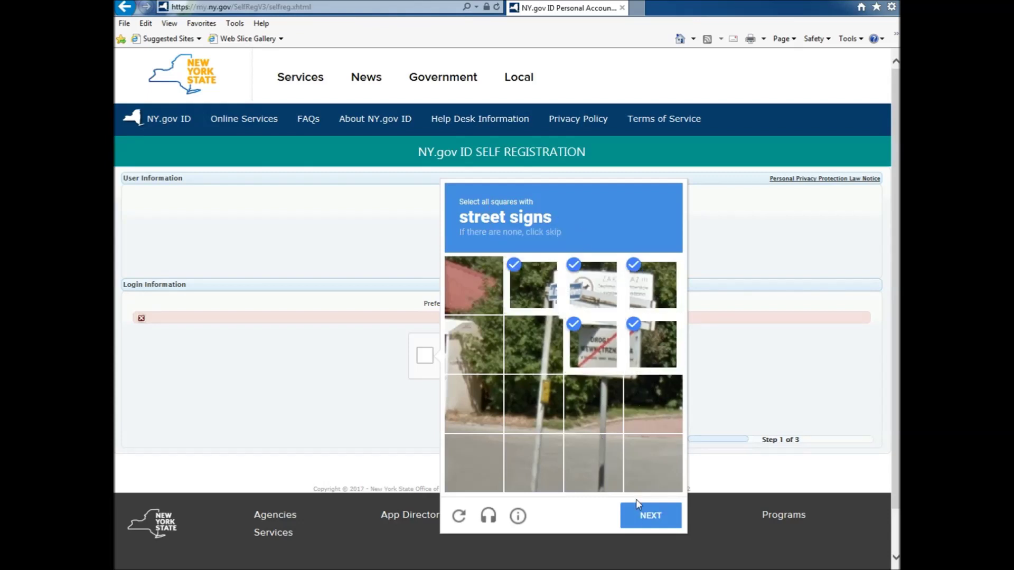
left_click(648, 516)
left_click(553, 278)
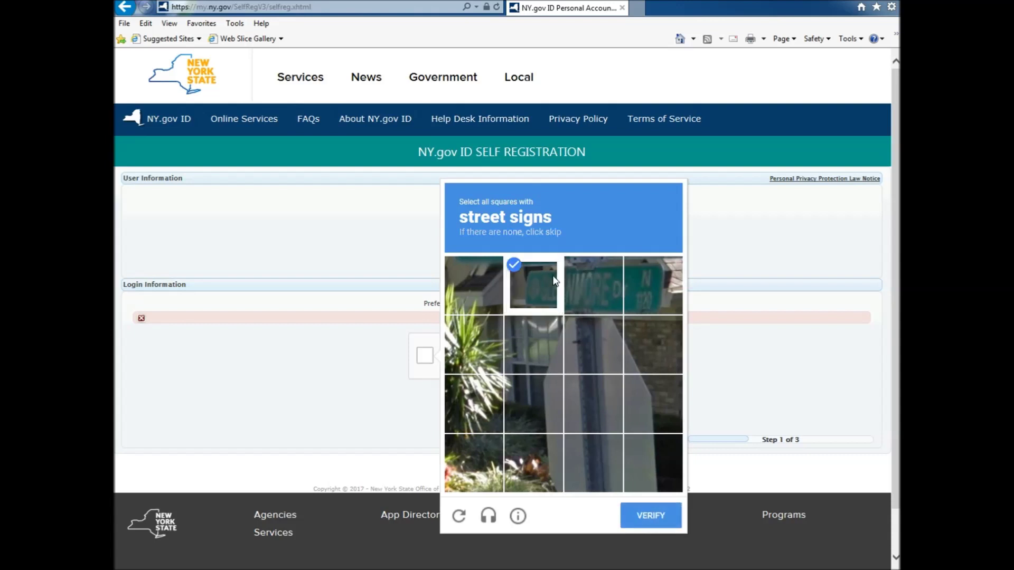
left_click(596, 284)
left_click(624, 286)
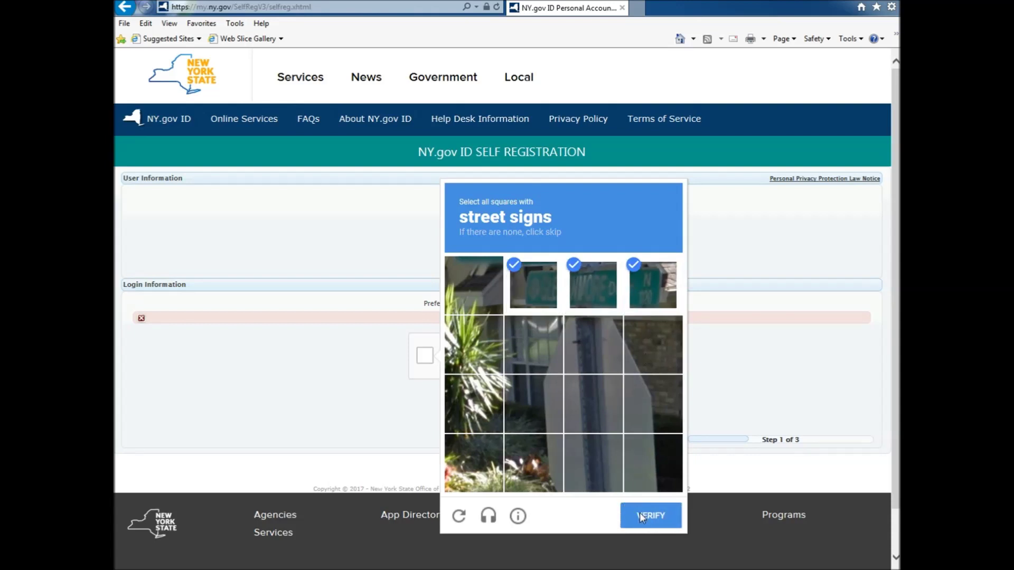
left_click(640, 515)
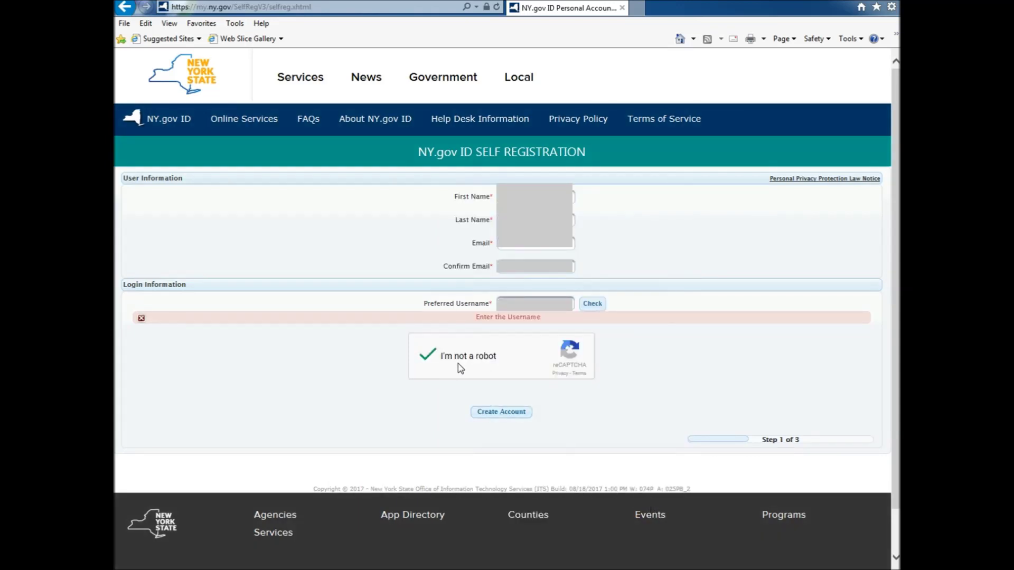
Submit the completed registration form with Create Account.
left_click(517, 412)
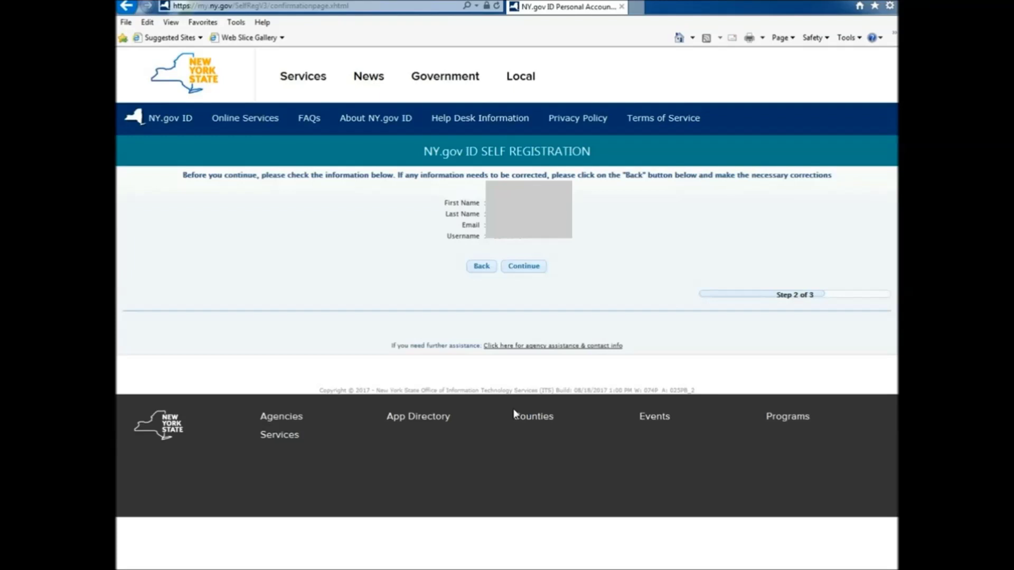
Confirm the reviewed name, e-mail and username with Continue.
left_click(524, 266)
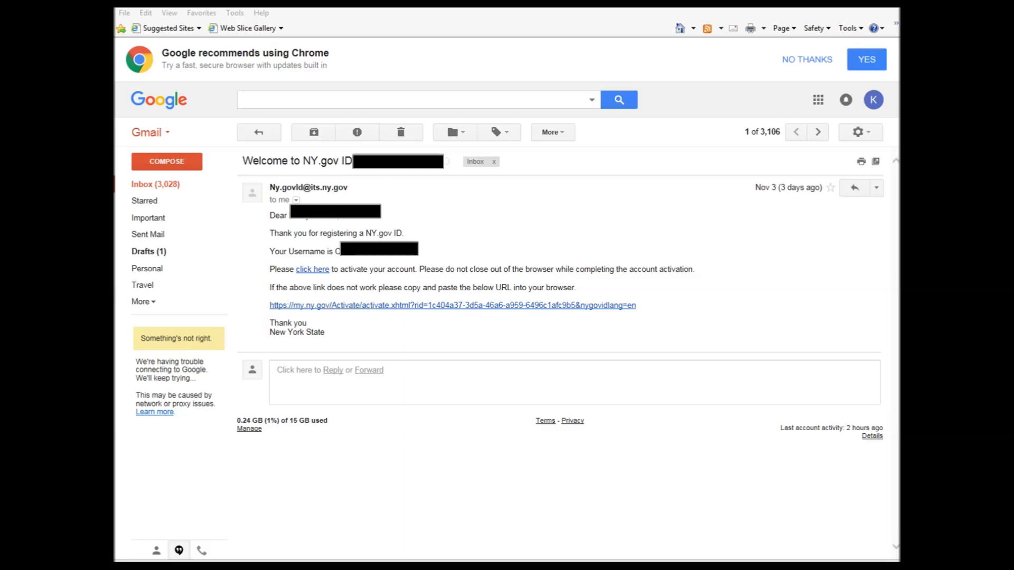
Follow the 'click here' activation link in the Welcome to NY.gov ID e-mail.
left_click(322, 270)
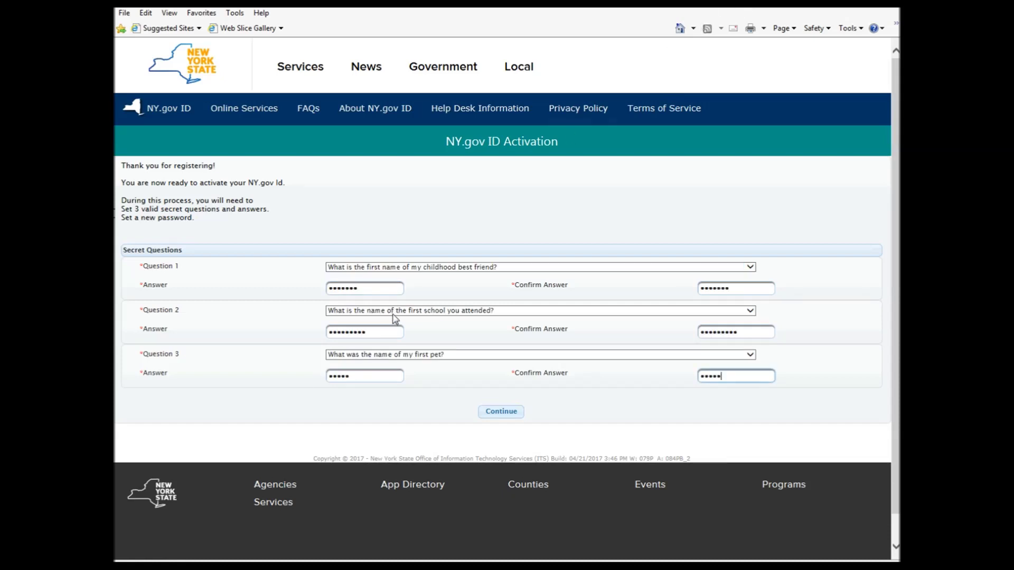
Submit the three chosen secret questions with confirmed answers and continue to password setup.
left_click(508, 414)
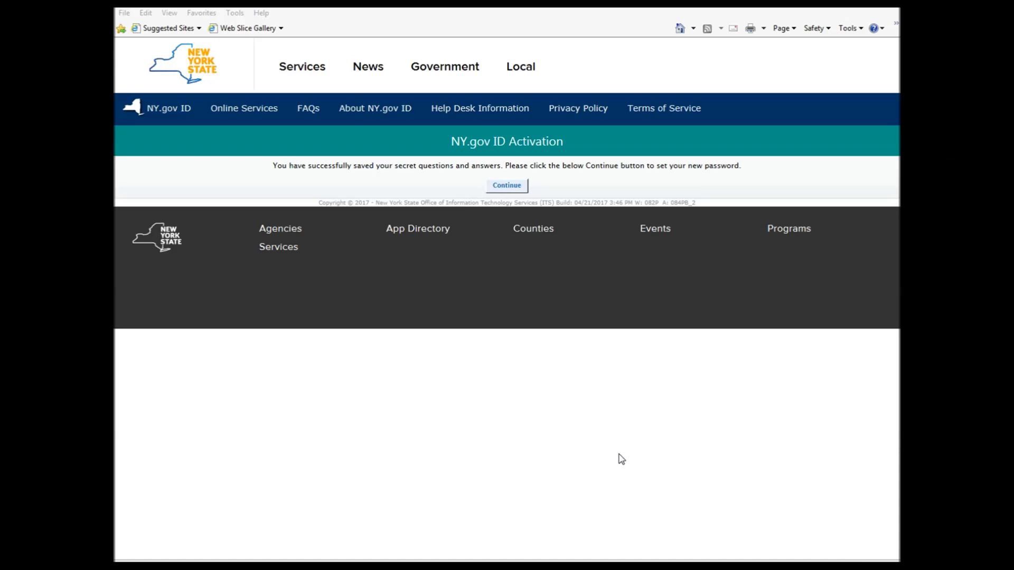
left_click(508, 187)
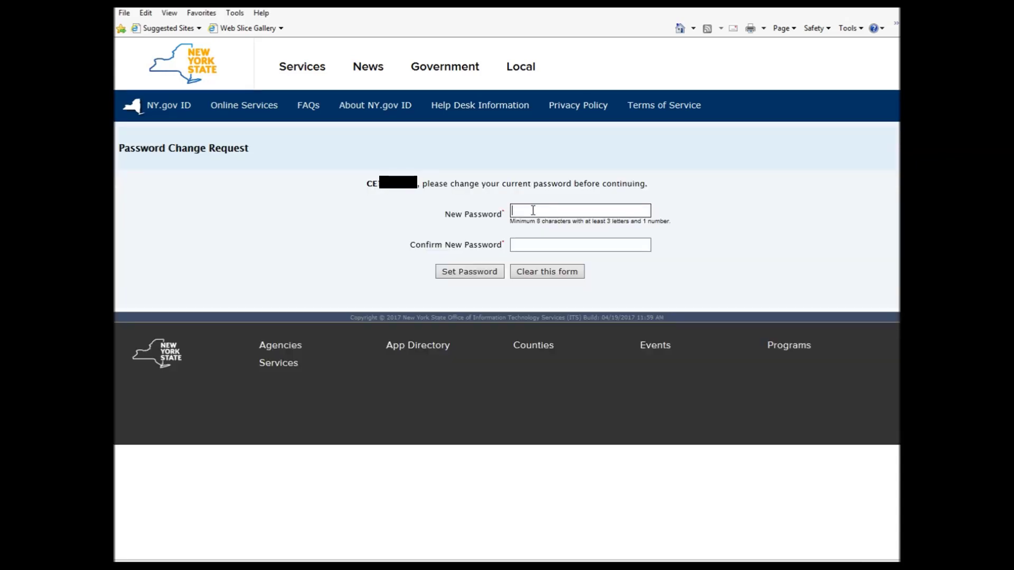
Enter the new account password in both password fields and save it with Set Password.
left_click(533, 210)
type("••••••••••")
left_click(558, 245)
type("••••••••")
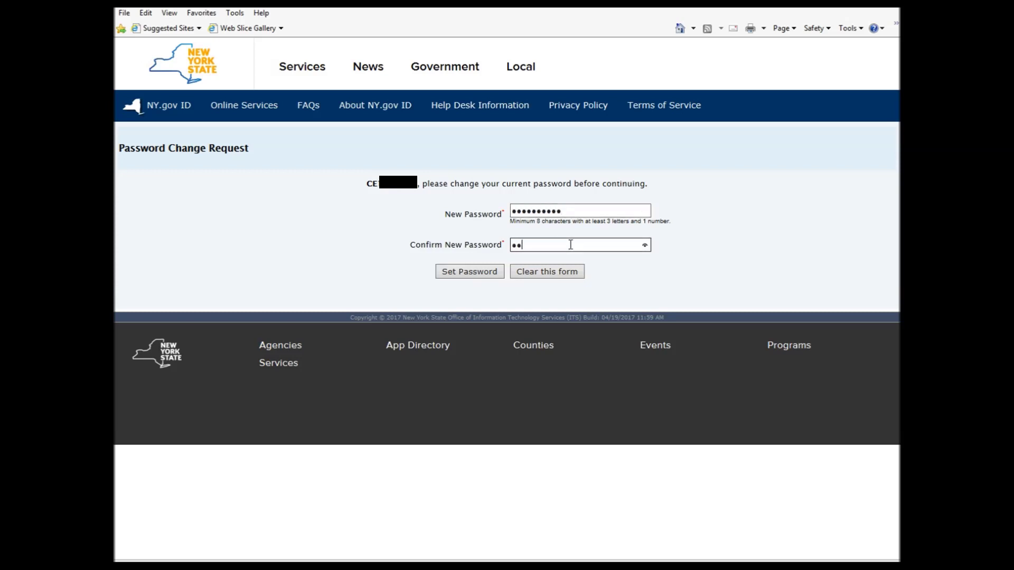
type("••")
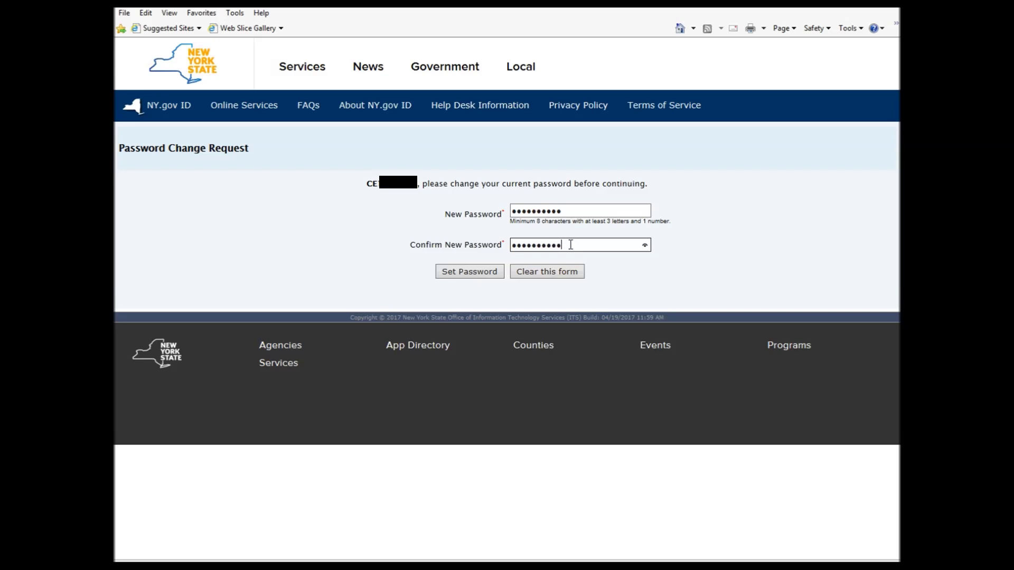
left_click(468, 272)
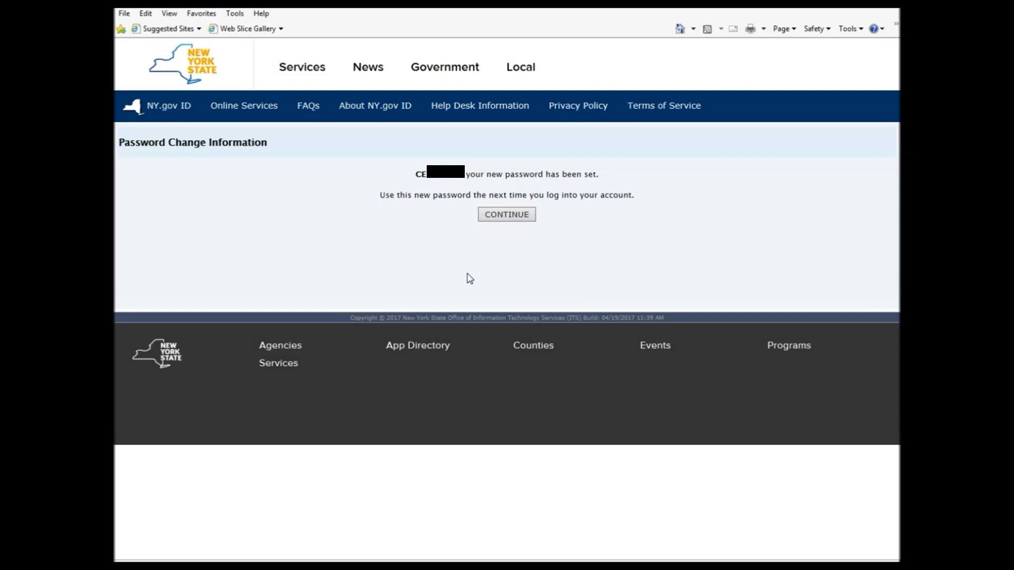
Continue past the password confirmation and proceed to enrollment in NYS applications.
left_click(507, 215)
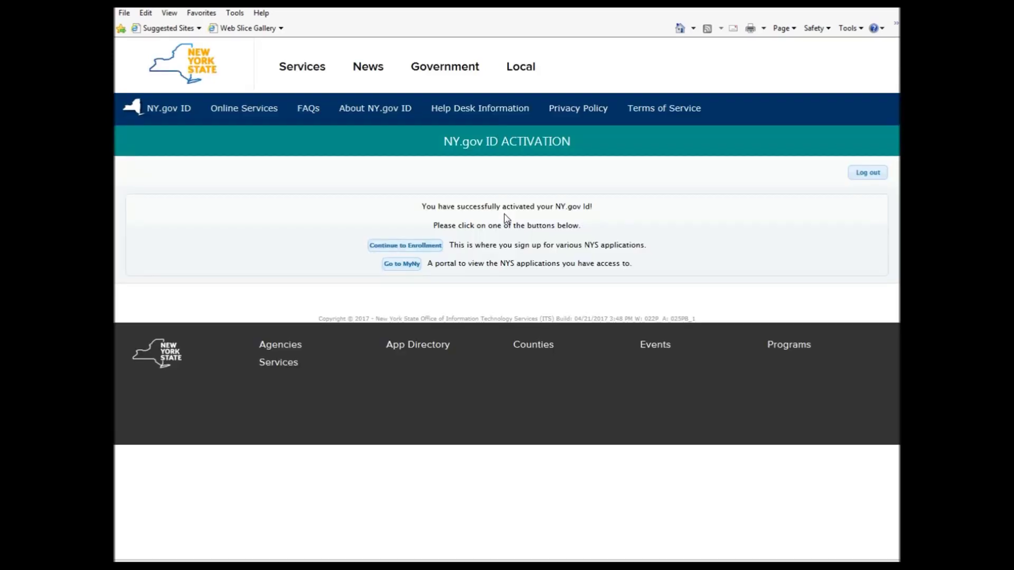
left_click(427, 246)
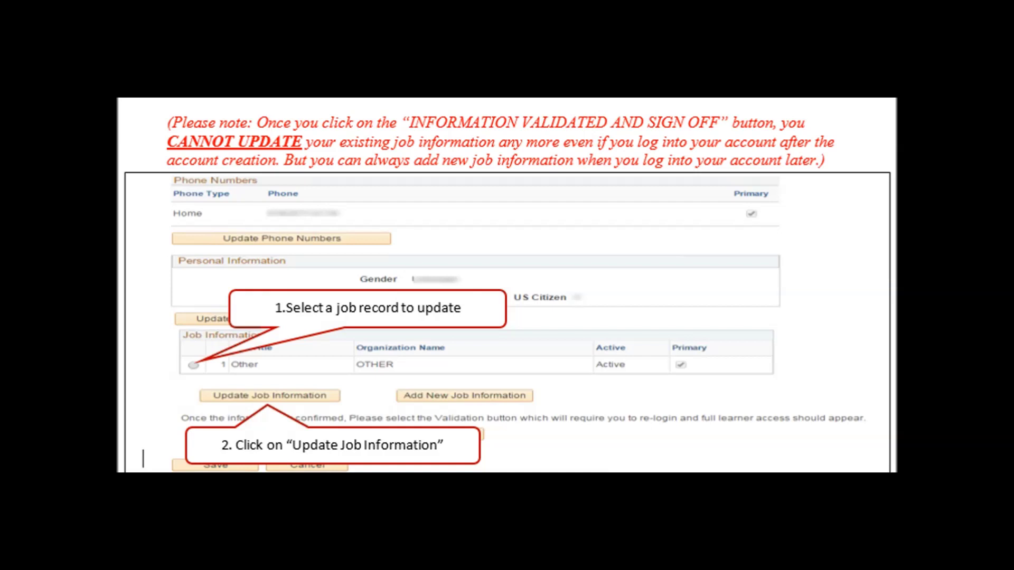
Select the existing job record and open Update Job Information to edit it.
left_click(551, 401)
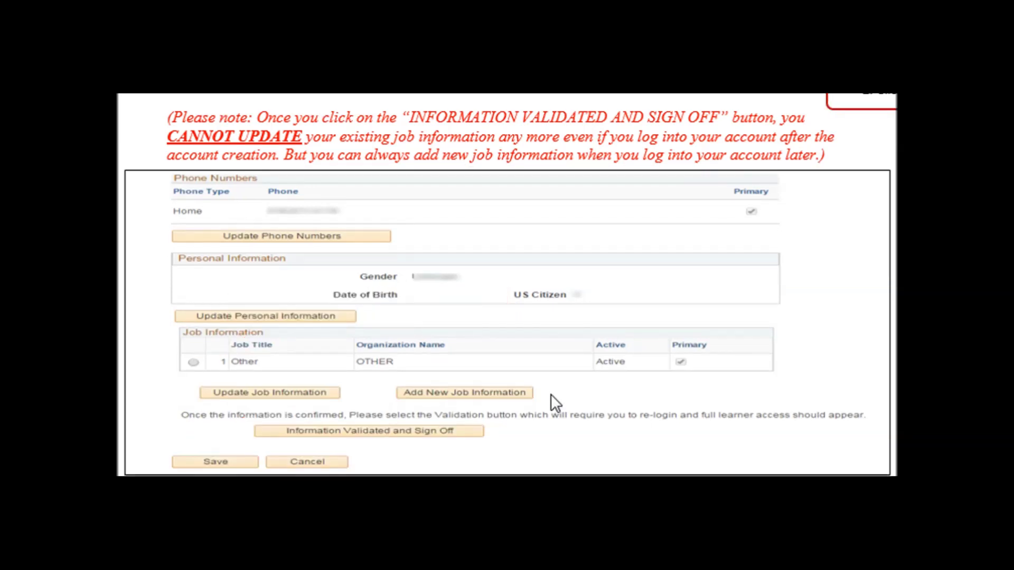
left_click(521, 395)
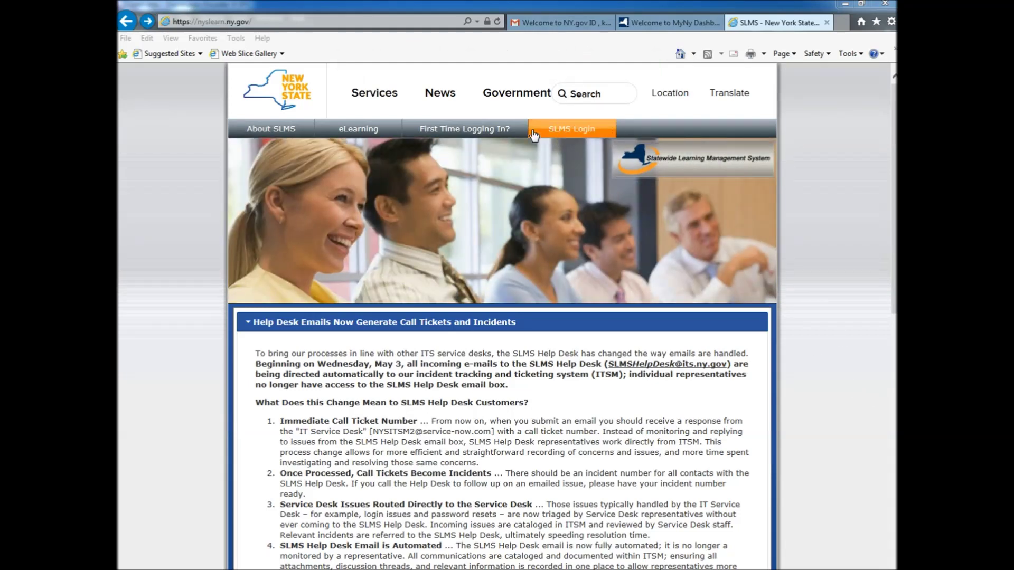
Go to the SLMS Login on nyslearn.ny.gov to reach the NY.gov ID sign-in page.
left_click(572, 133)
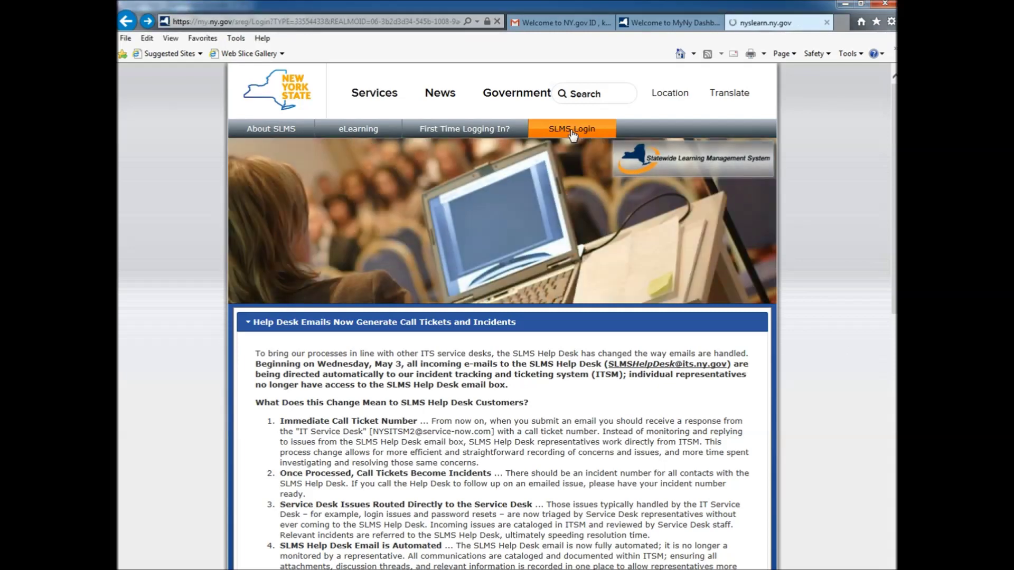